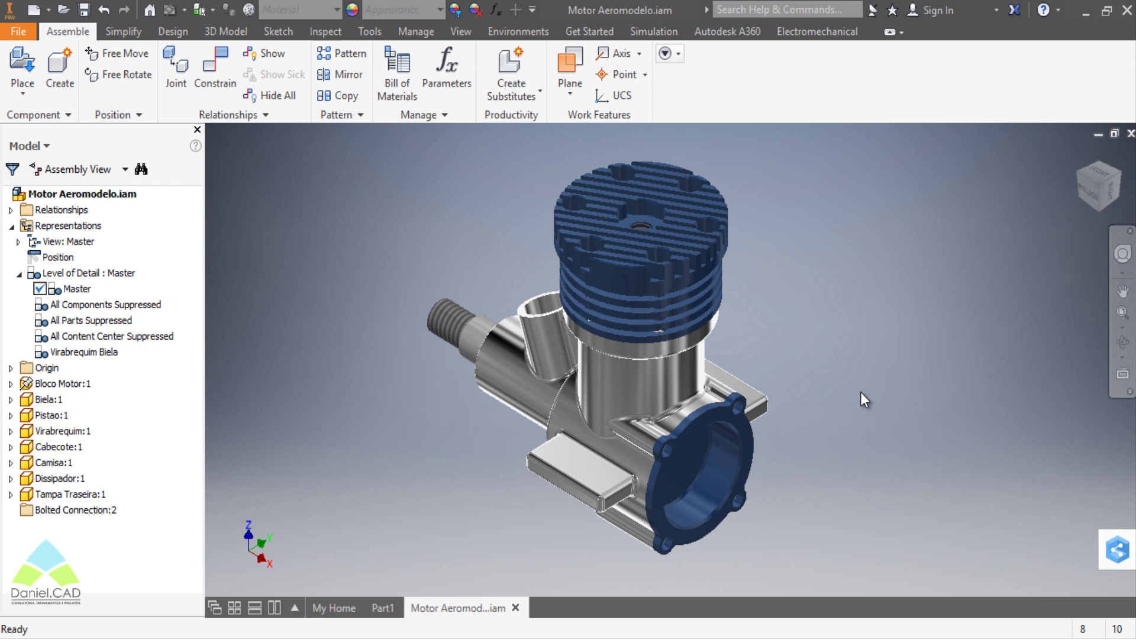
- View the export formats offered for the empty Part1 document, and return to the Motor Aeromodelo assembly
left_click(385, 608)
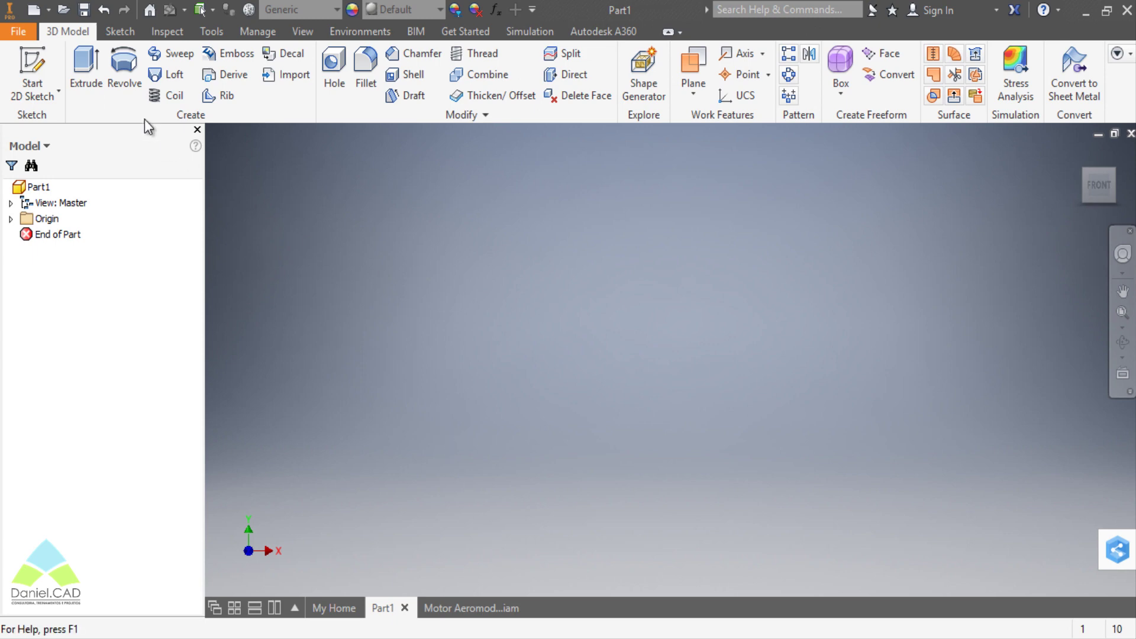
left_click(11, 18)
left_click(462, 200)
left_click(18, 31)
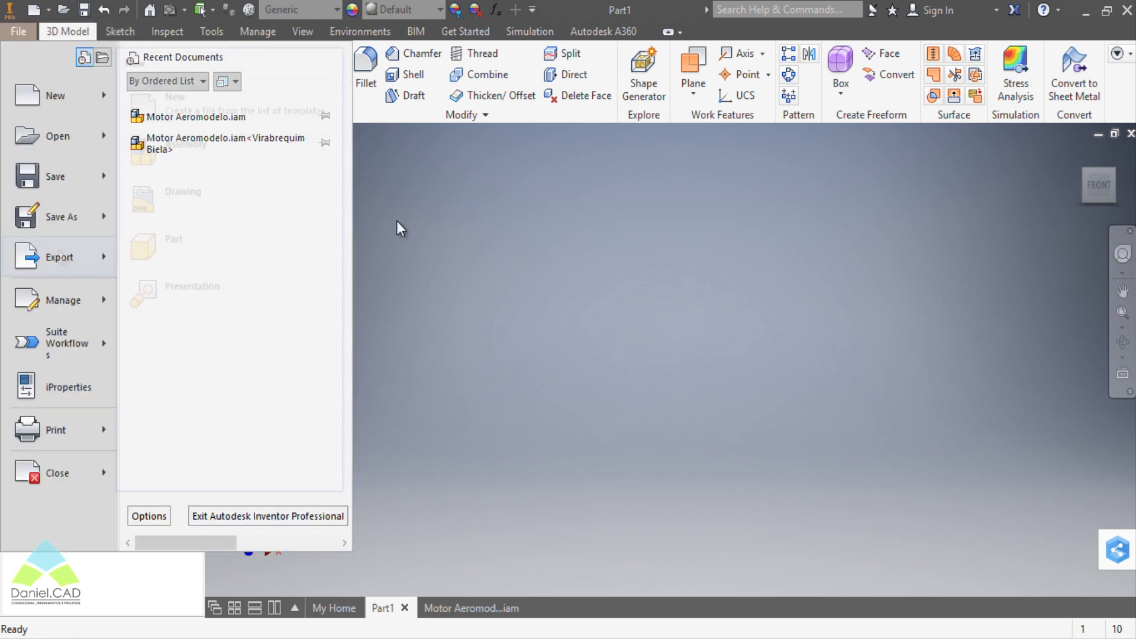
mouse_move(61, 258)
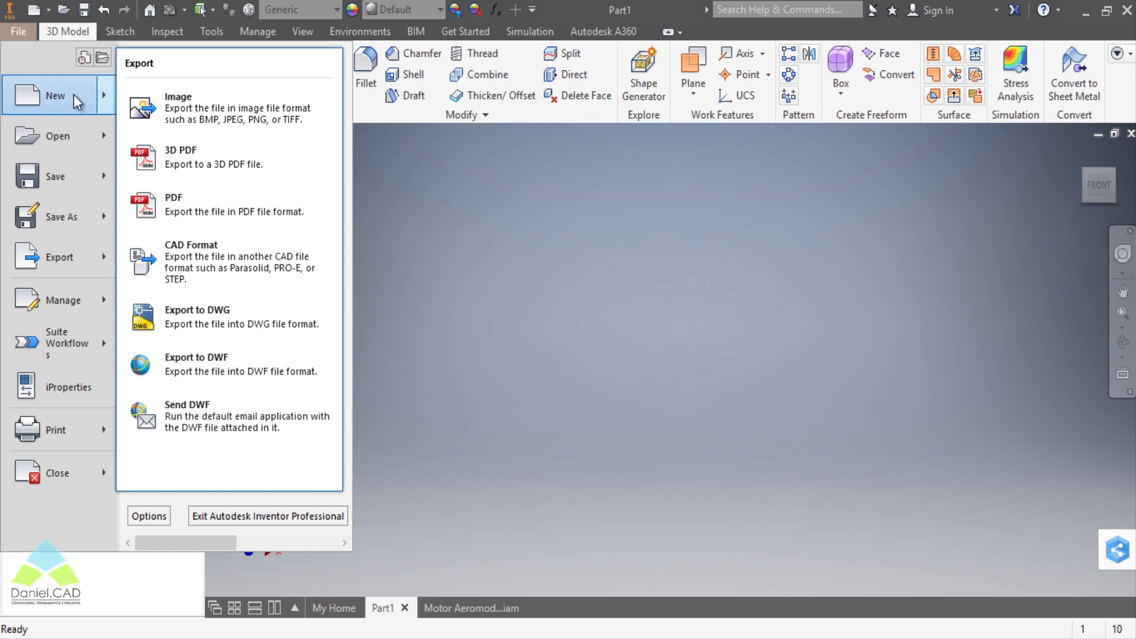
mouse_move(73, 94)
left_click(655, 197)
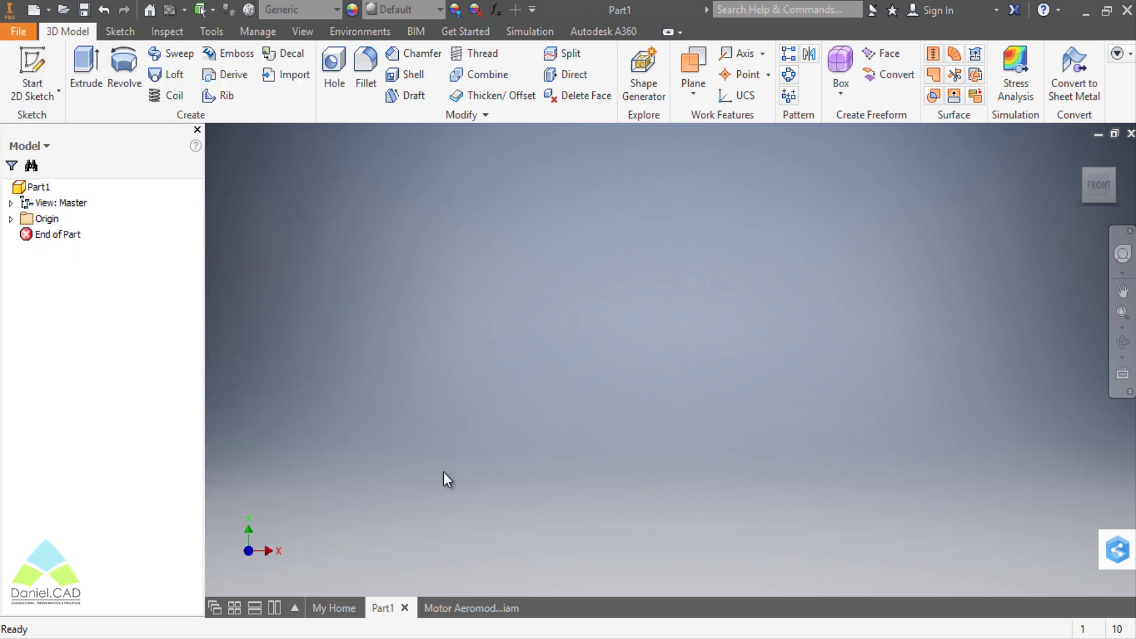
left_click(461, 609)
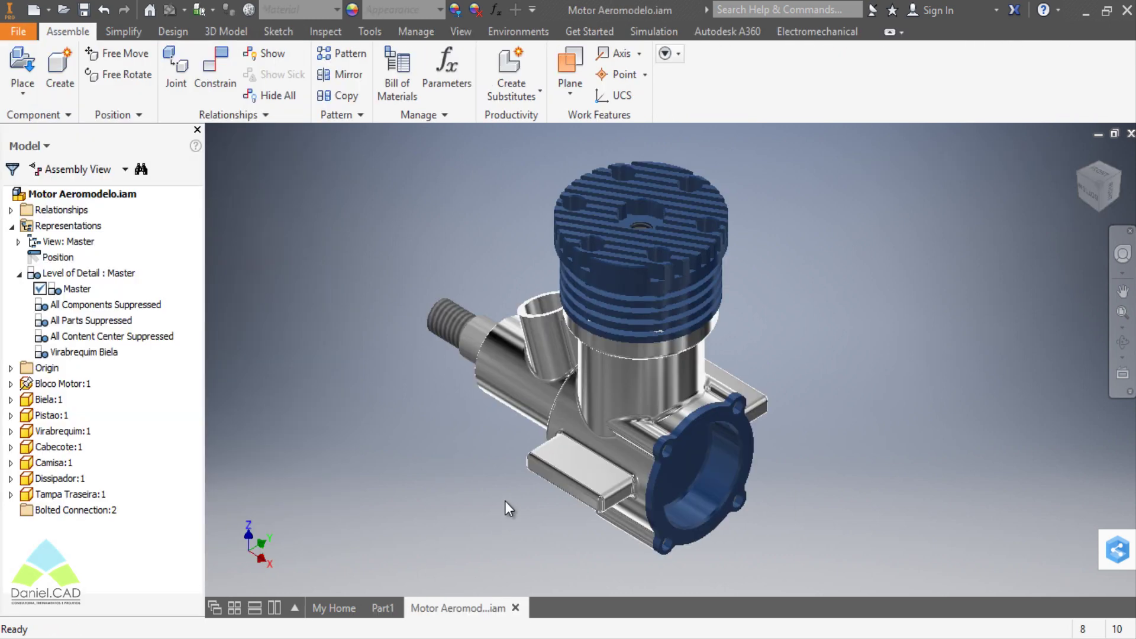
- Start a 3D PDF export of the Motor Aeromodelo assembly
left_click(22, 34)
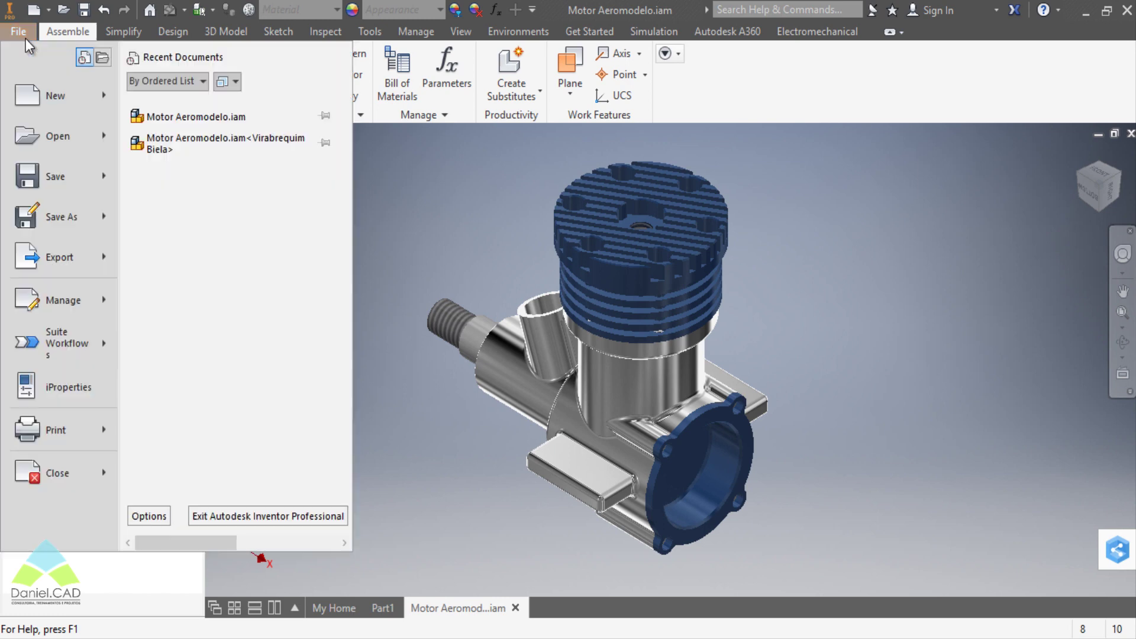
mouse_move(78, 264)
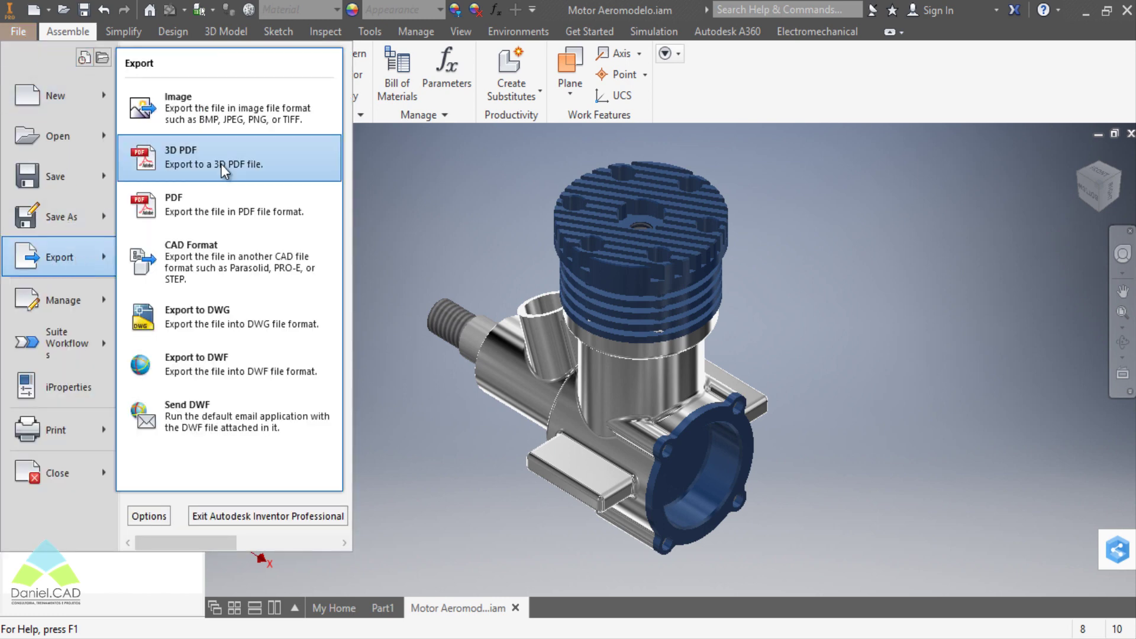
left_click(262, 169)
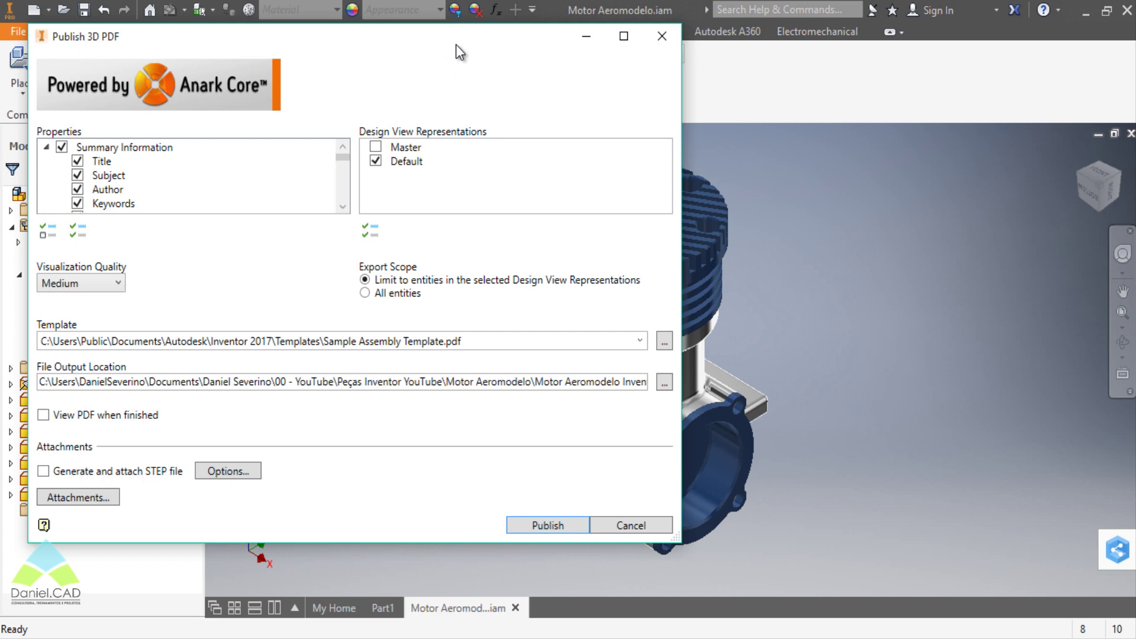
left_click_drag(456, 44, 672, 60)
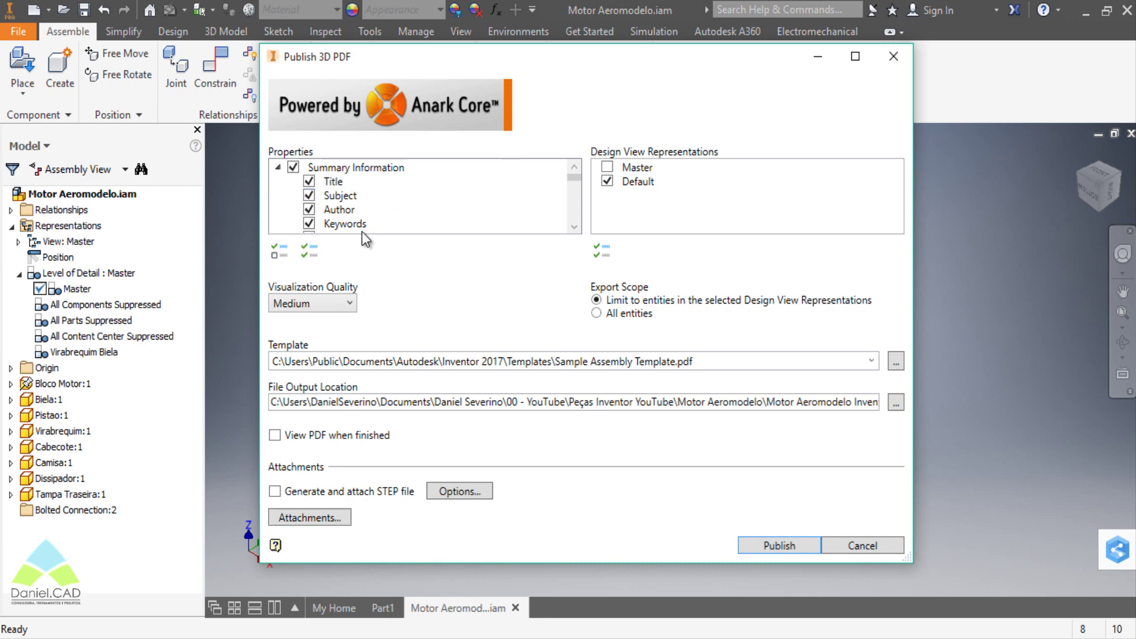
- Reduce the exported properties to the preset partial selection, including Title, Author and Revision Number, and review the list
left_click_drag(572, 227, 574, 168)
left_click(277, 253)
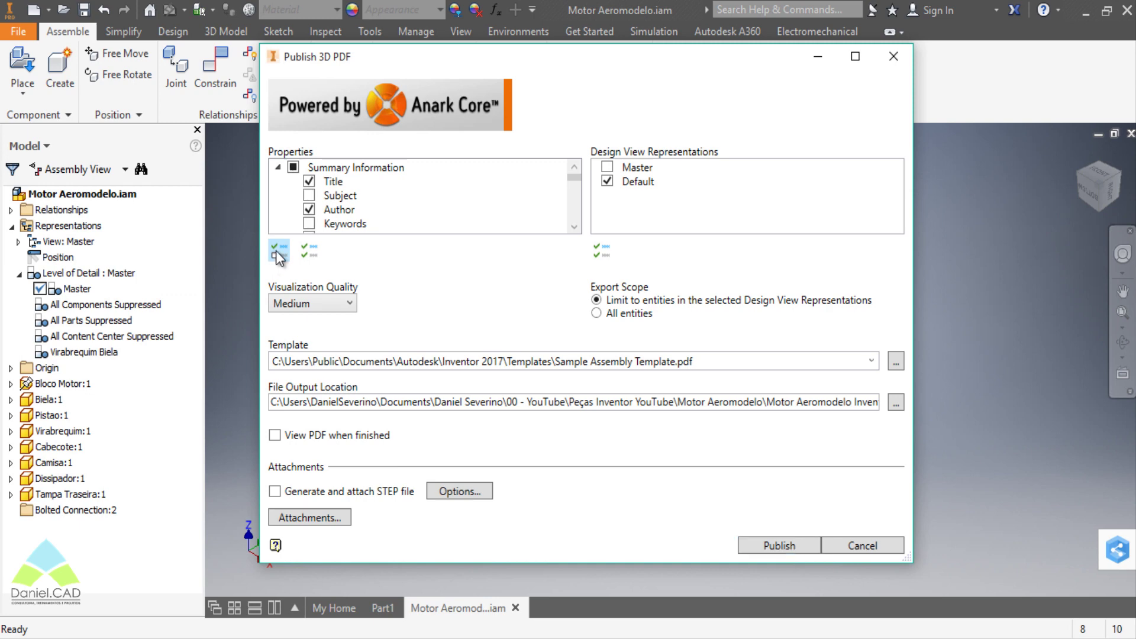
left_click(573, 227)
left_click(573, 227)
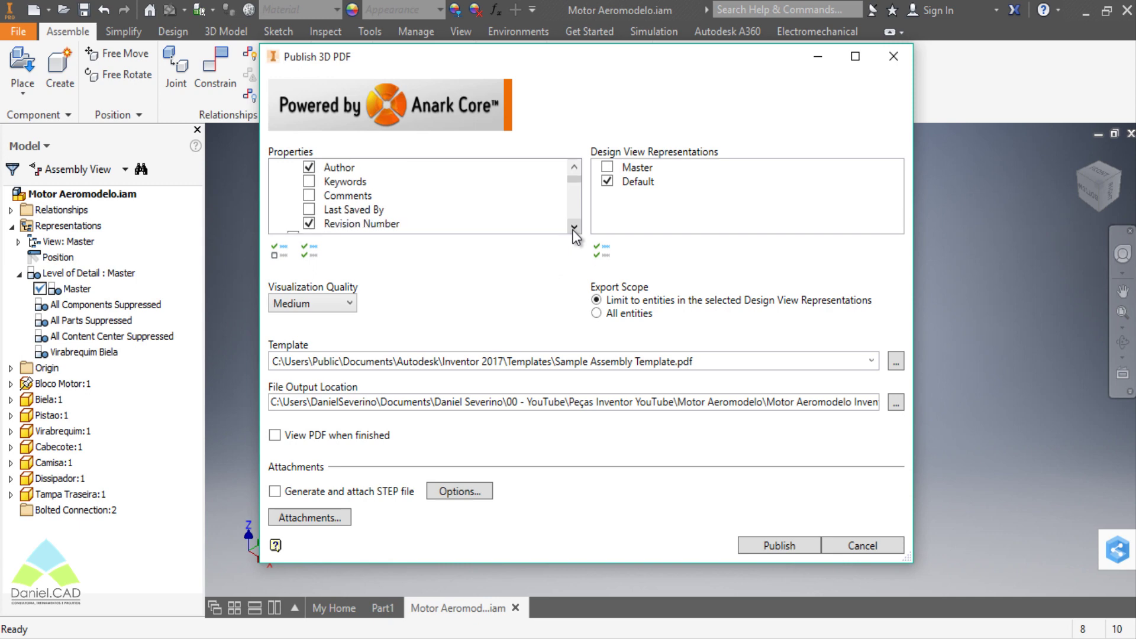
left_click(573, 227)
left_click(573, 227)
left_click(574, 227)
left_click(573, 227)
left_click(573, 227)
left_click(574, 228)
left_click(573, 227)
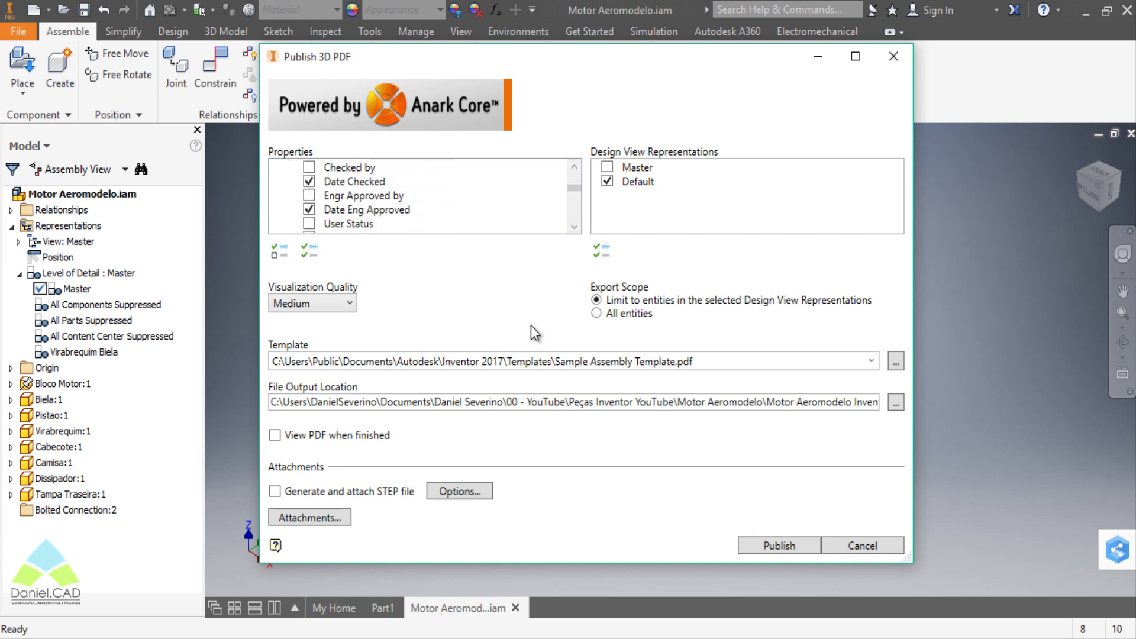
- Try including all properties in the export, and restore the preset partial selection
left_click(316, 258)
left_click(316, 258)
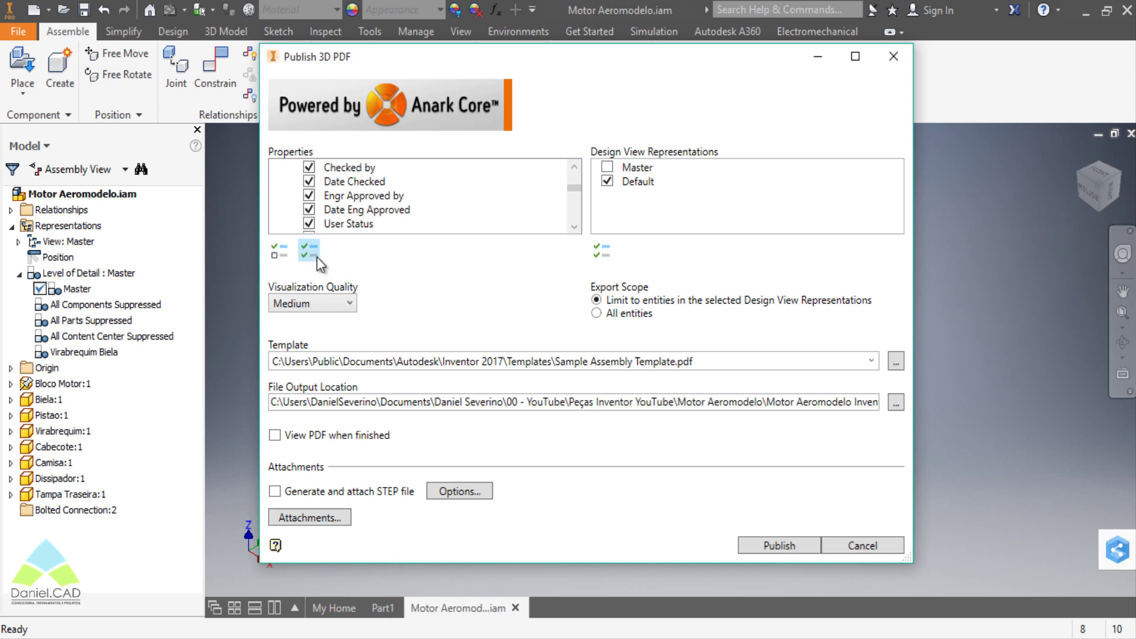
left_click(274, 257)
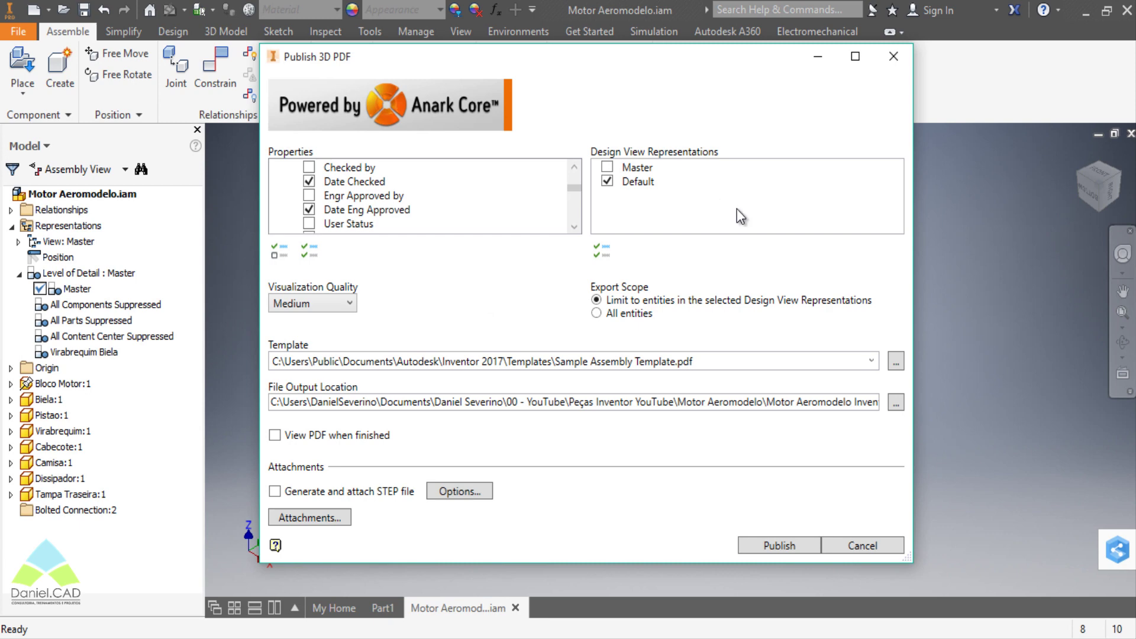
- Include both the Master and Default design view representations in the 3D PDF
left_click(608, 167)
left_click(608, 167)
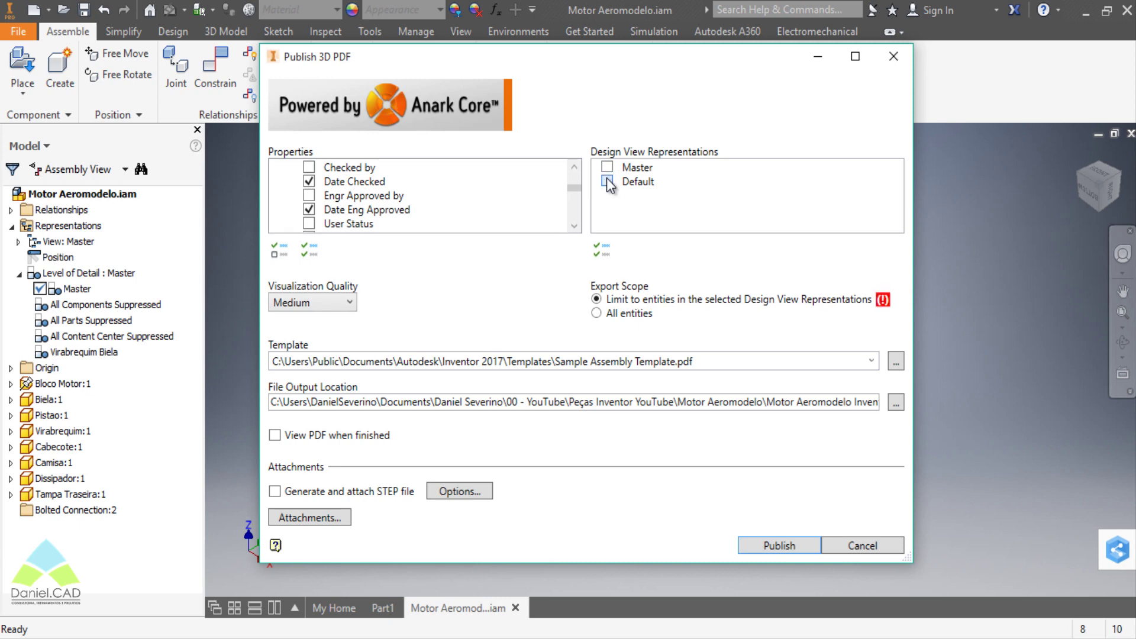
left_click(607, 181)
left_click(607, 181)
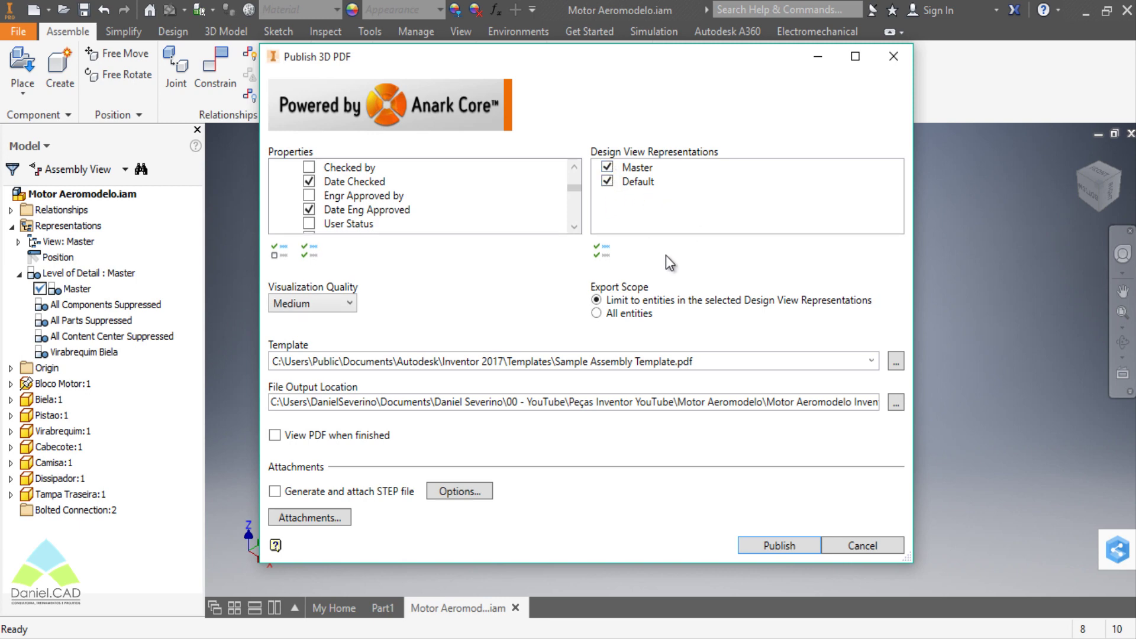
- Use Medium visualization quality and limit the export scope to entities in the selected design view representations
left_click(350, 303)
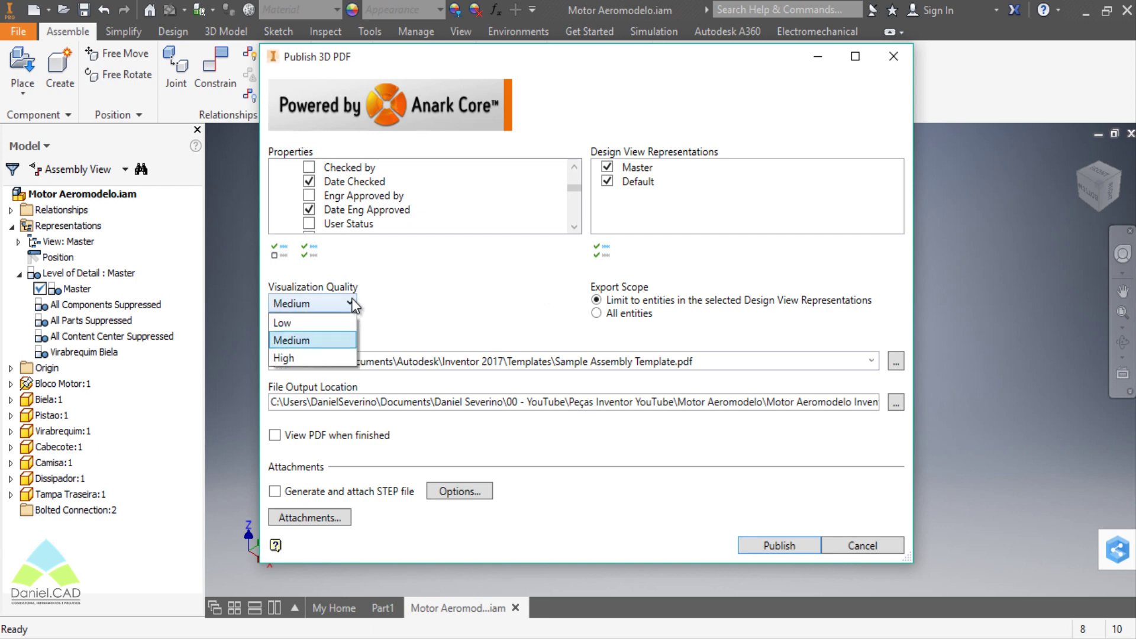
left_click(298, 340)
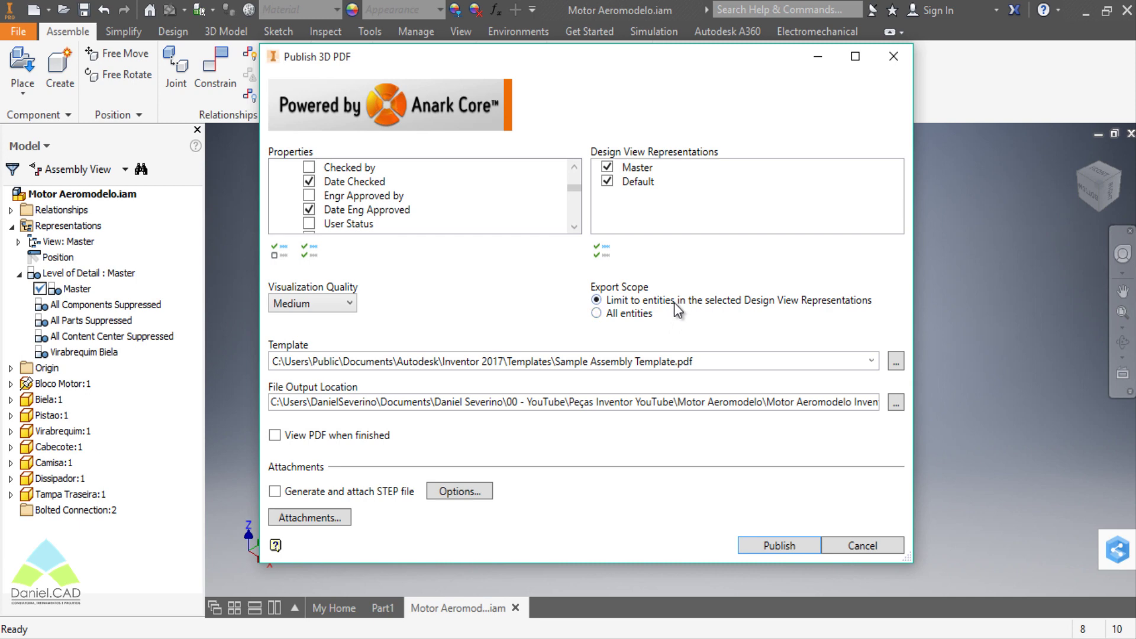
left_click(634, 314)
left_click(667, 302)
- Browse the available PDF templates and choose Sample Assembly Template.pdf for the export
left_click(701, 360)
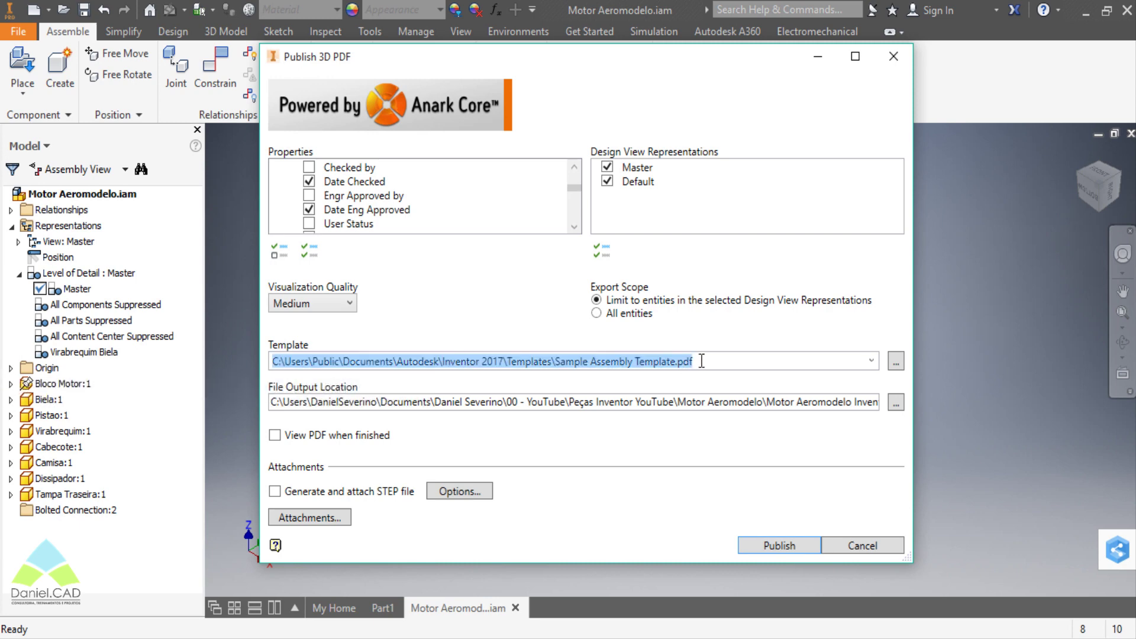
left_click(701, 361)
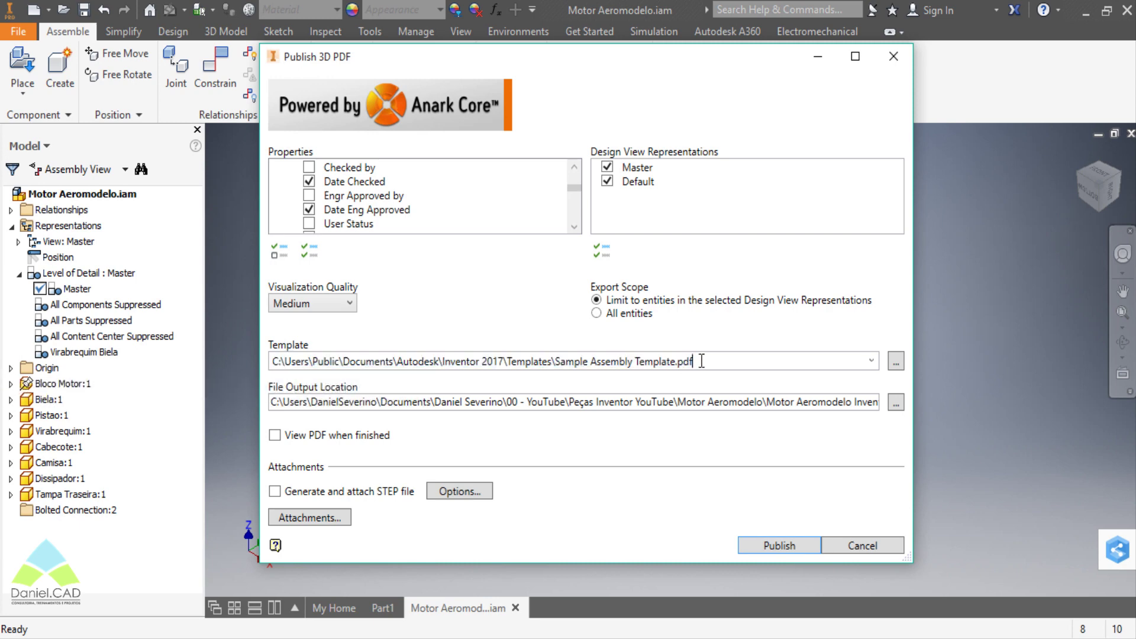
left_click(895, 362)
left_click_drag(575, 133, 553, 126)
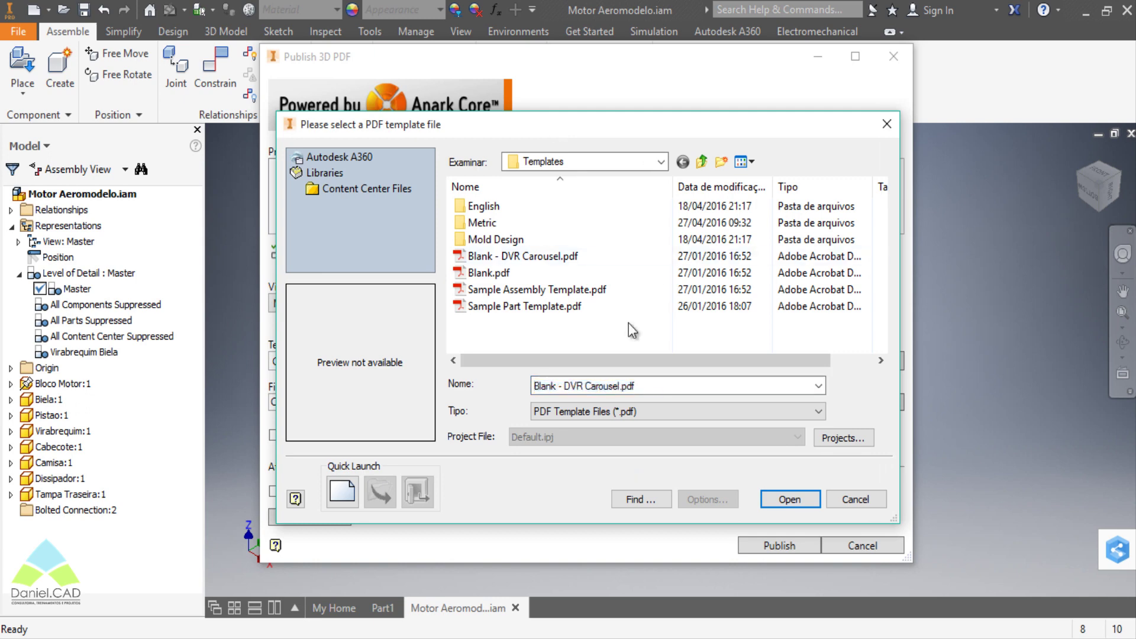
left_click(515, 273)
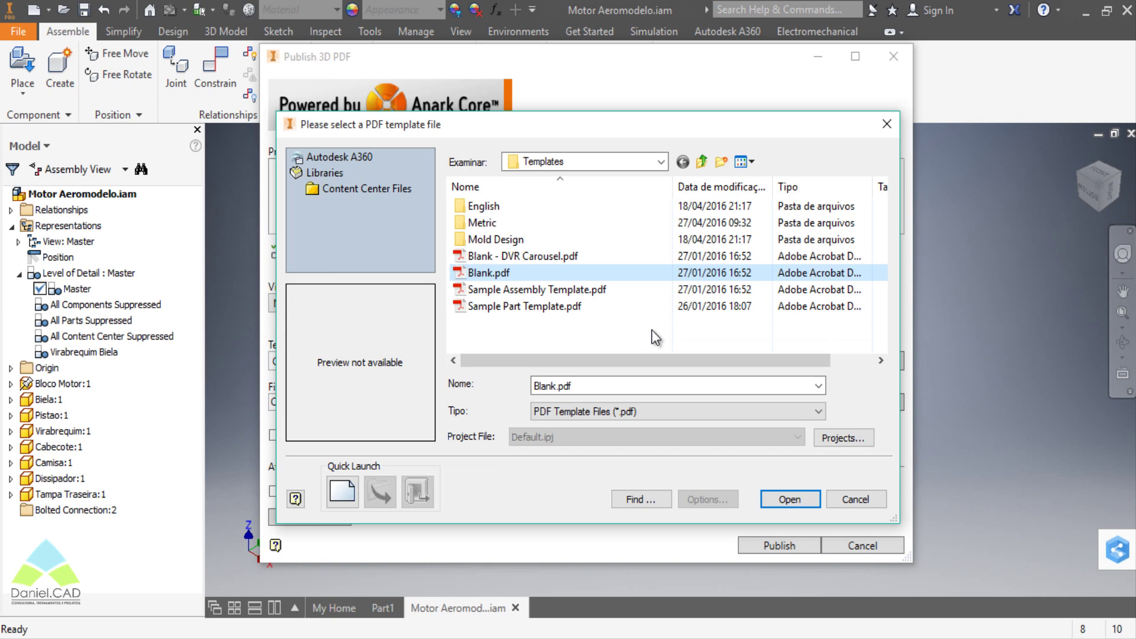
key("Up")
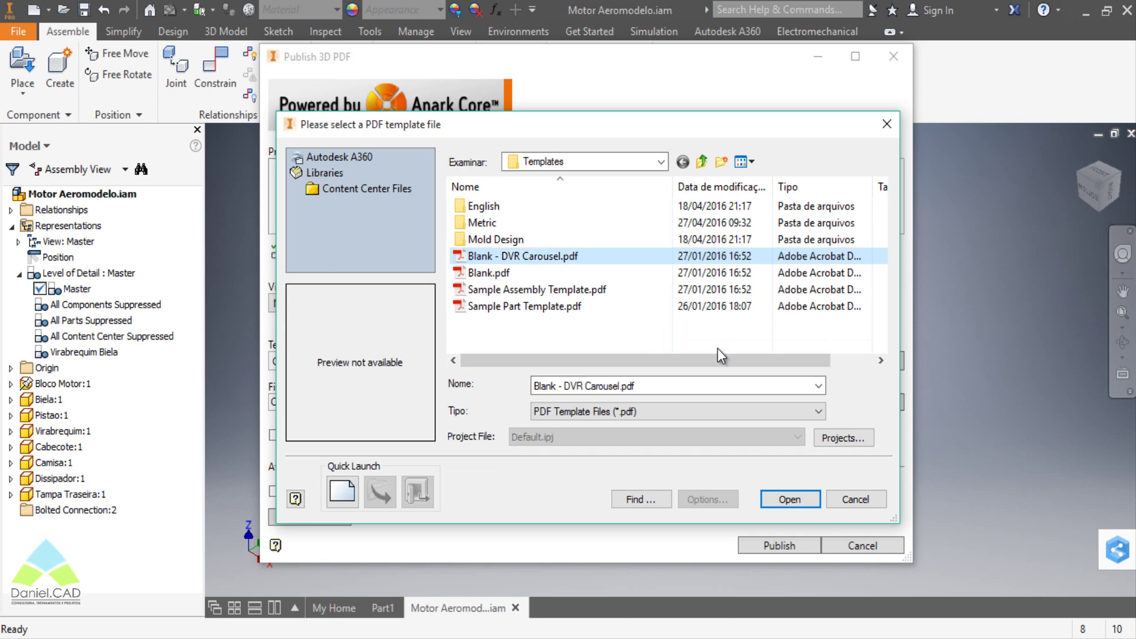
left_click(608, 290)
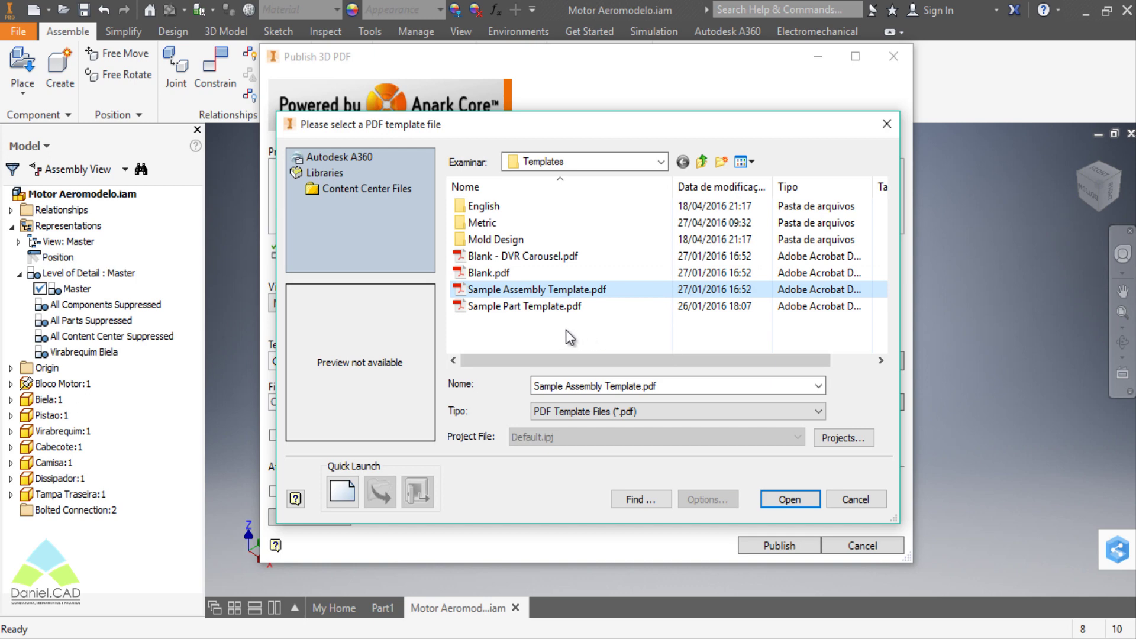
left_click(534, 308)
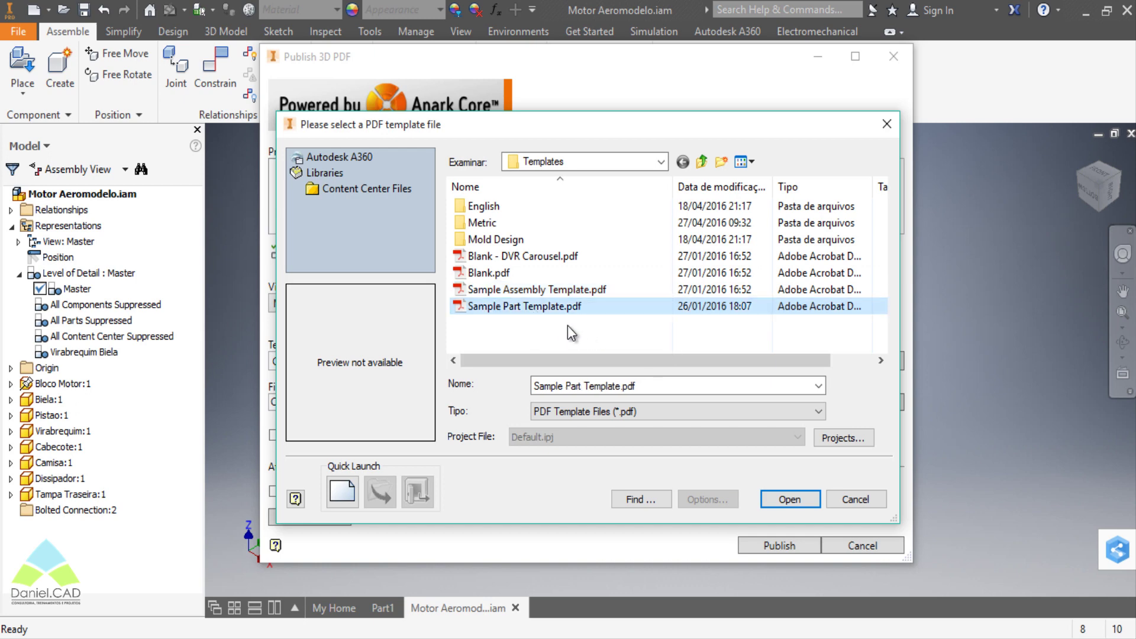
left_click(566, 295)
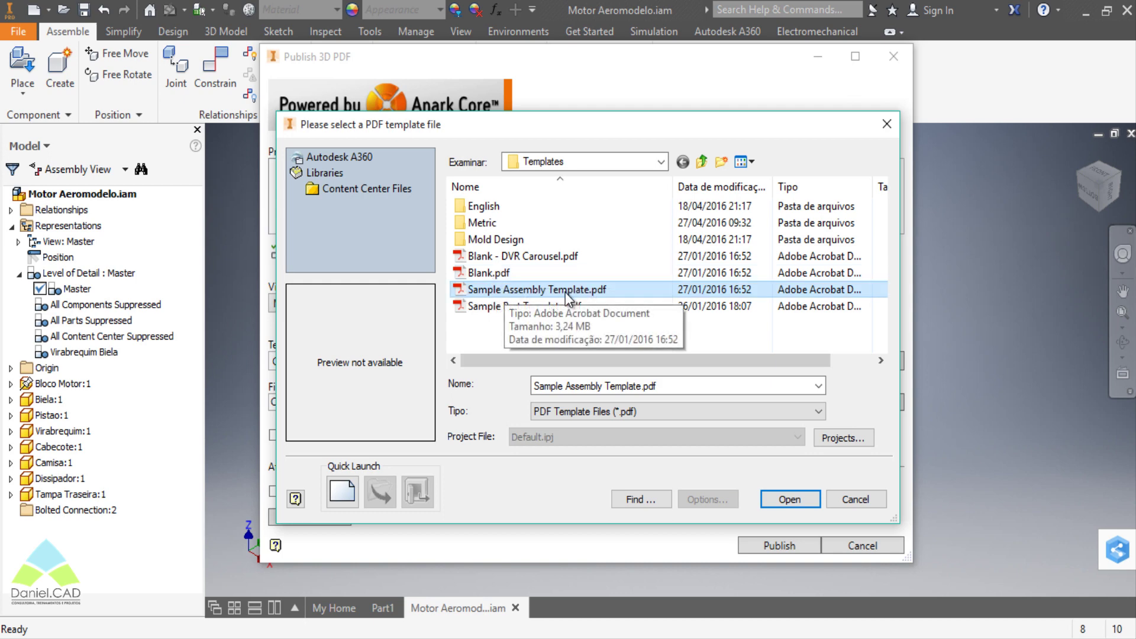
left_click(787, 499)
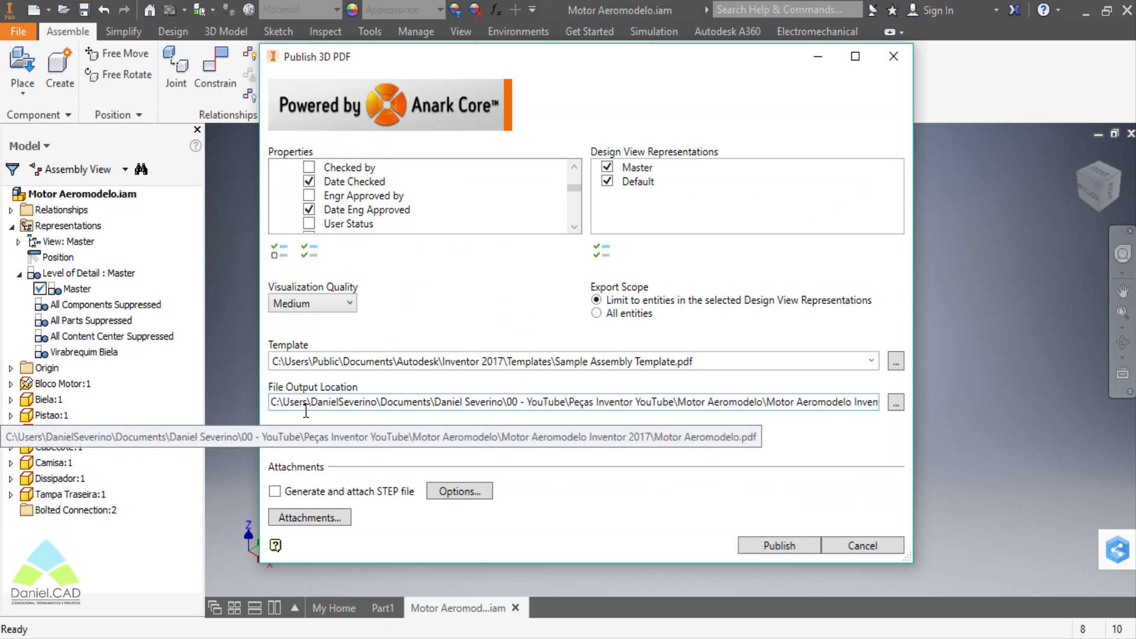
- Rename the output file to MotorAeromodelo.pdf in the same folder, and check the output path browser
left_click_drag(305, 408, 1006, 419)
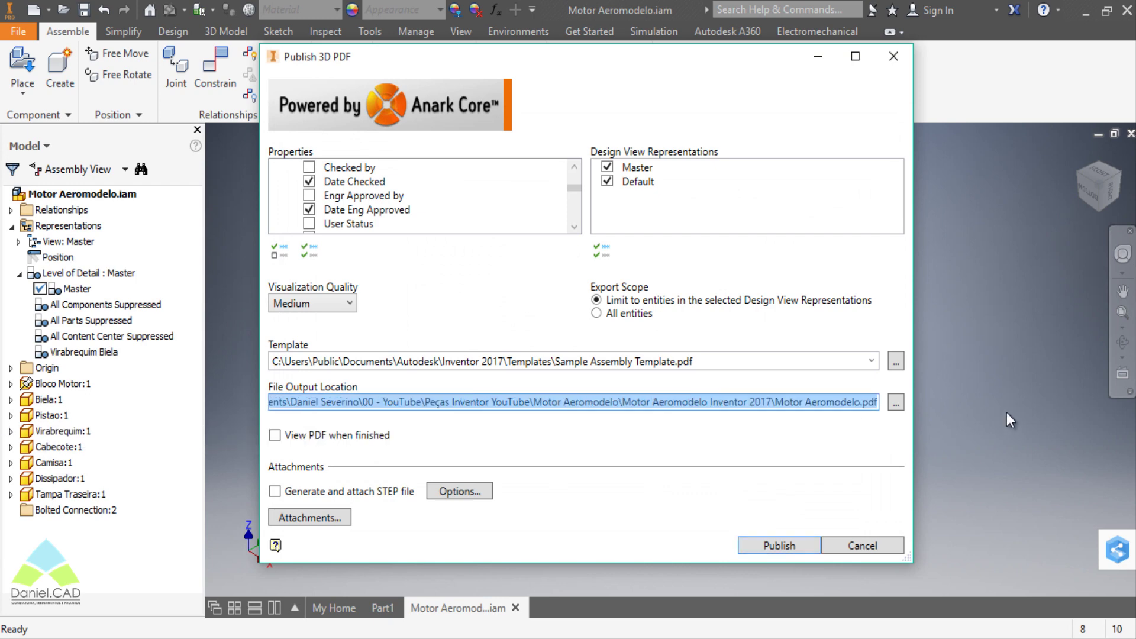
left_click(872, 401)
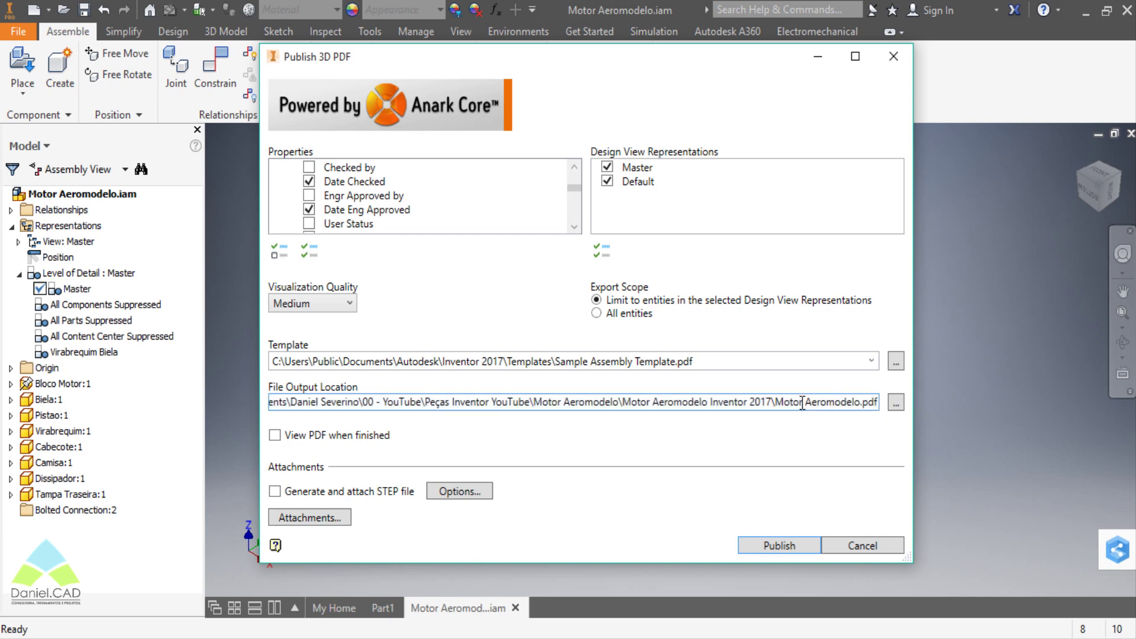
left_click(800, 401)
key("Delete")
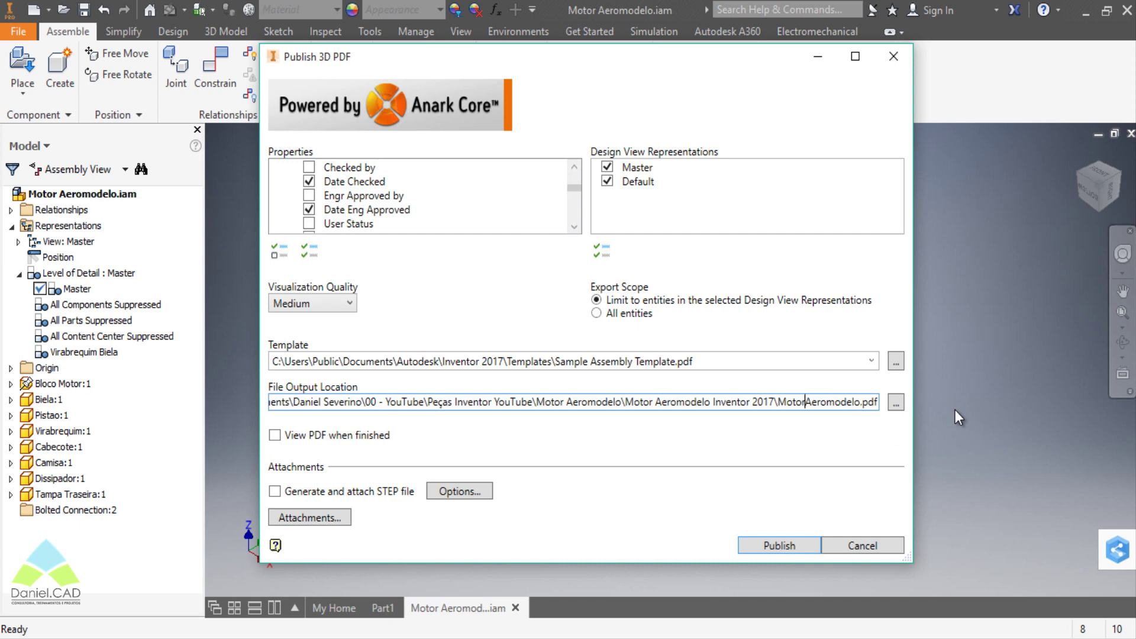
left_click(897, 405)
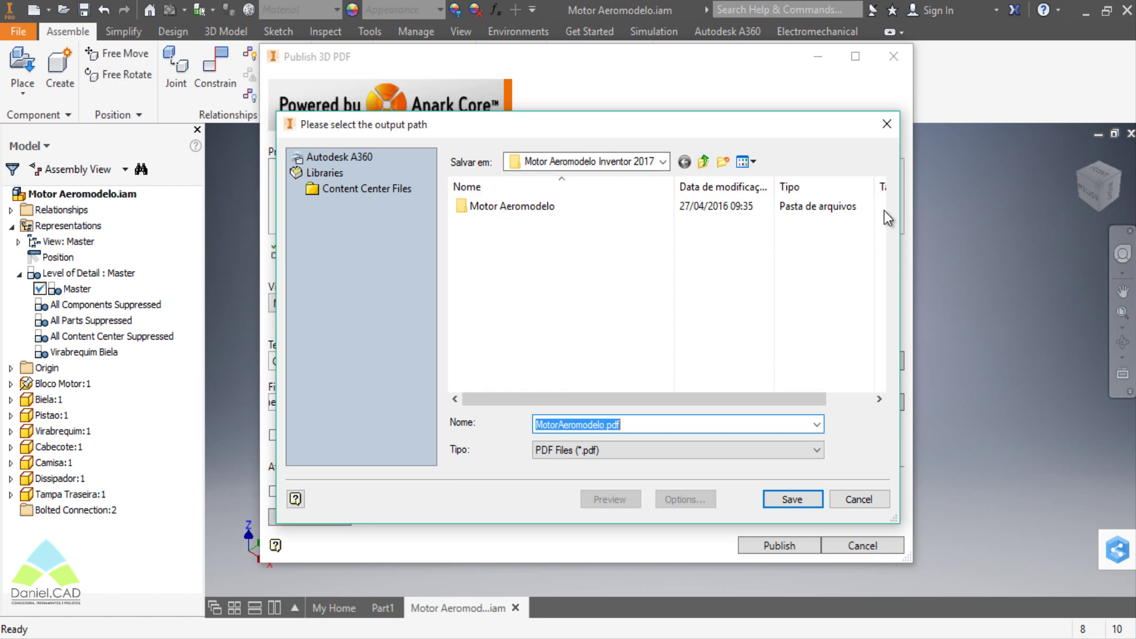
left_click(886, 124)
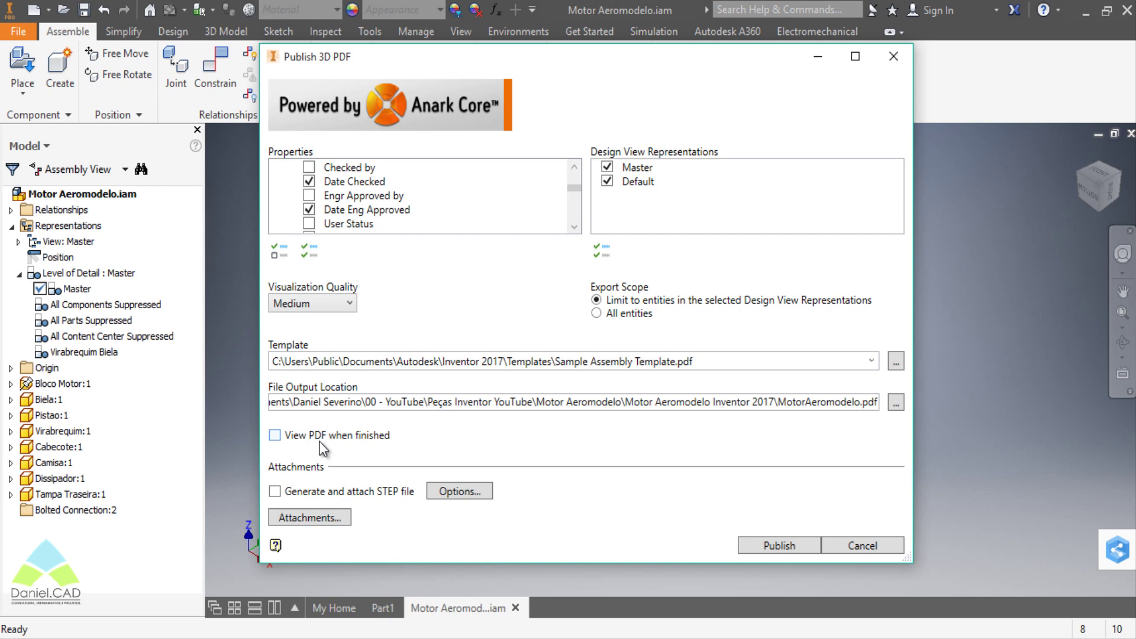
- Review and accept the STEP file save options, with viewing the PDF when finished turned off
left_click(275, 435)
left_click(275, 436)
left_click(463, 491)
left_click_drag(193, 42, 575, 64)
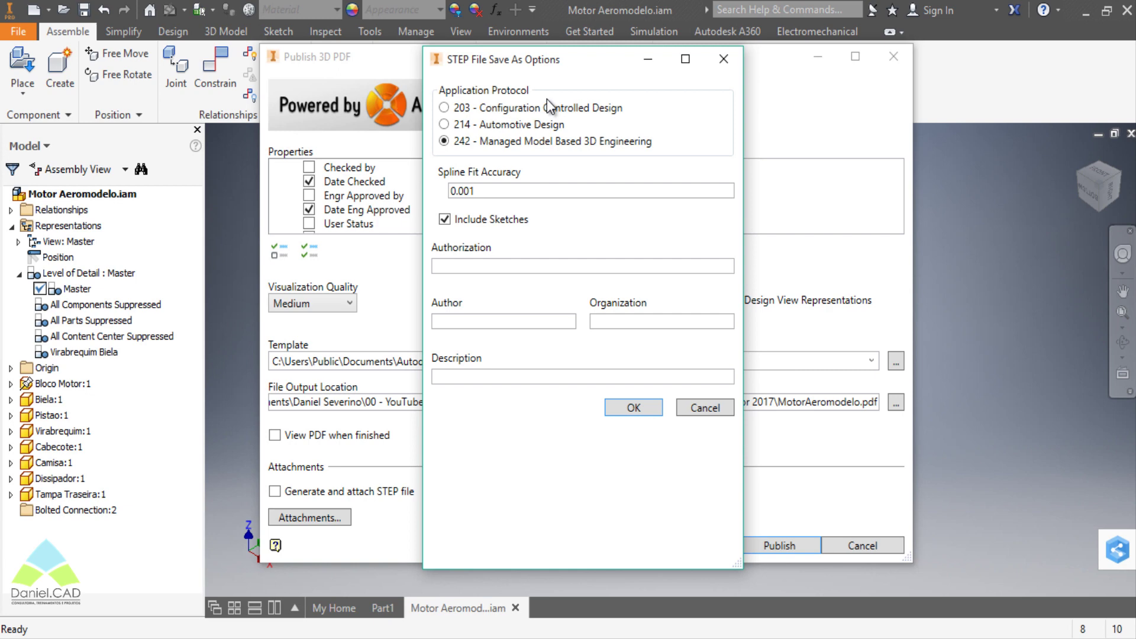
key("Return")
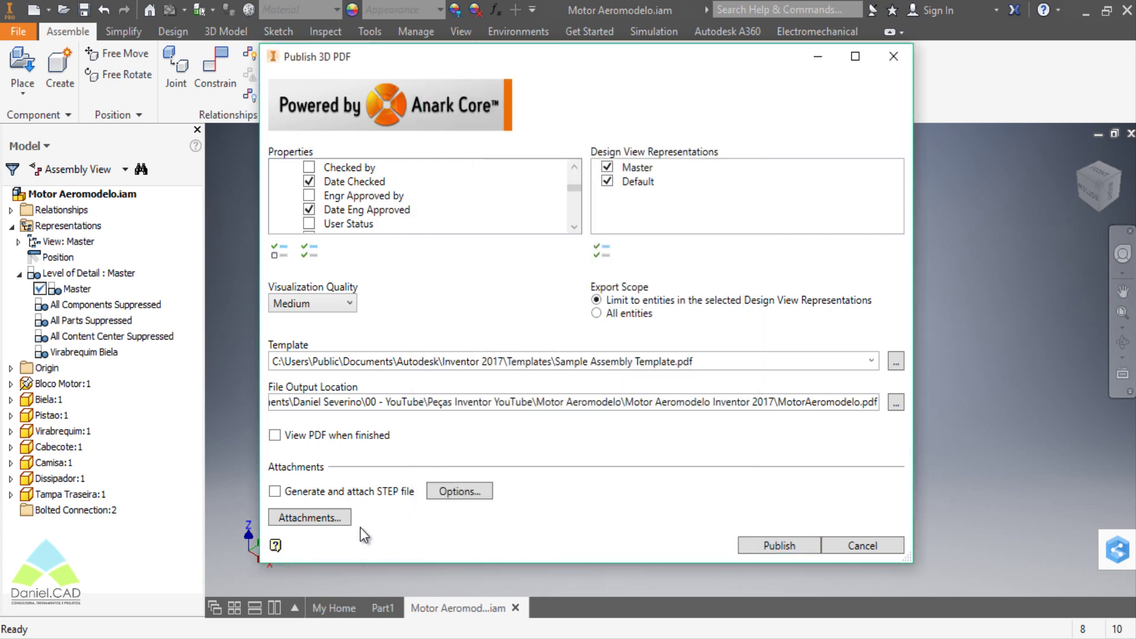
- Review the 3D PDF attachments list without adding any file, and publish the assembly as a 3D PDF
left_click(343, 518)
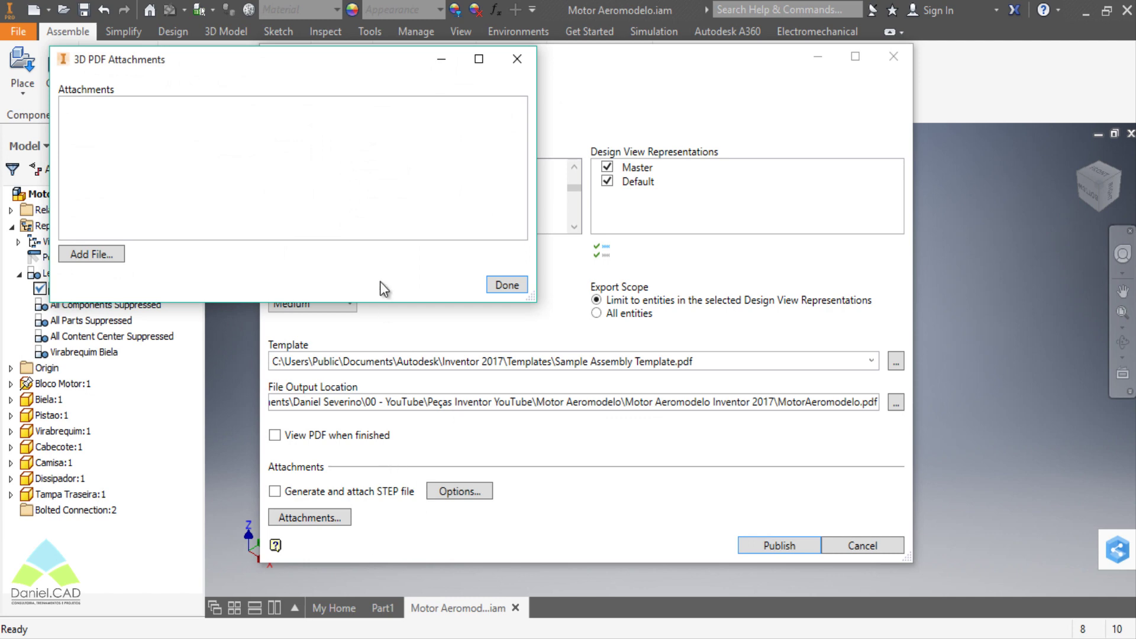
left_click_drag(358, 67, 627, 155)
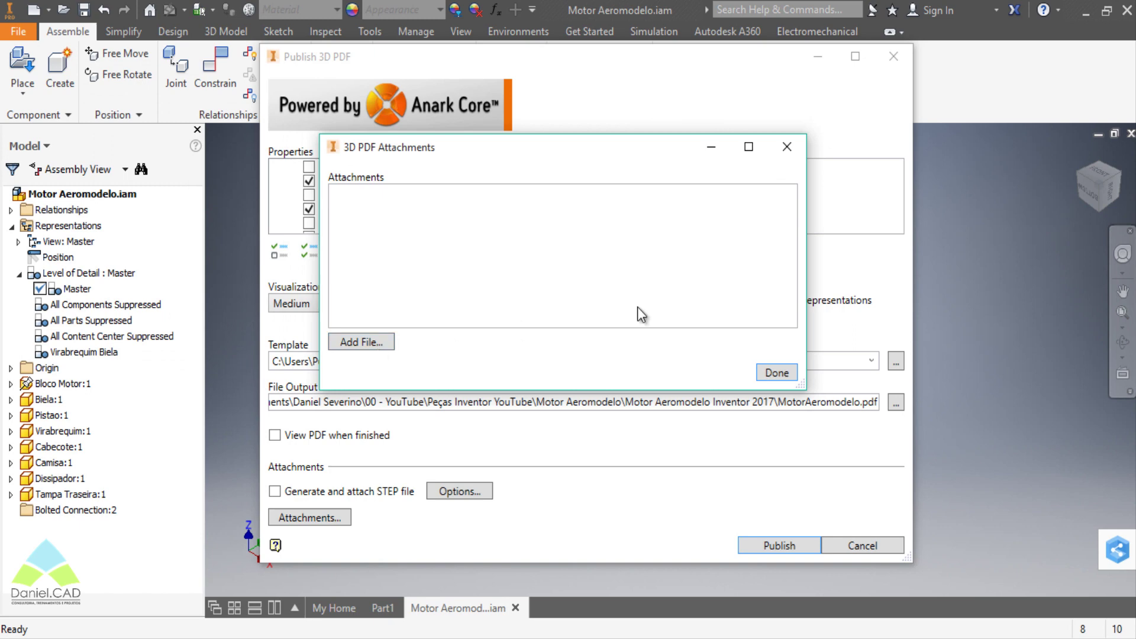
left_click(787, 147)
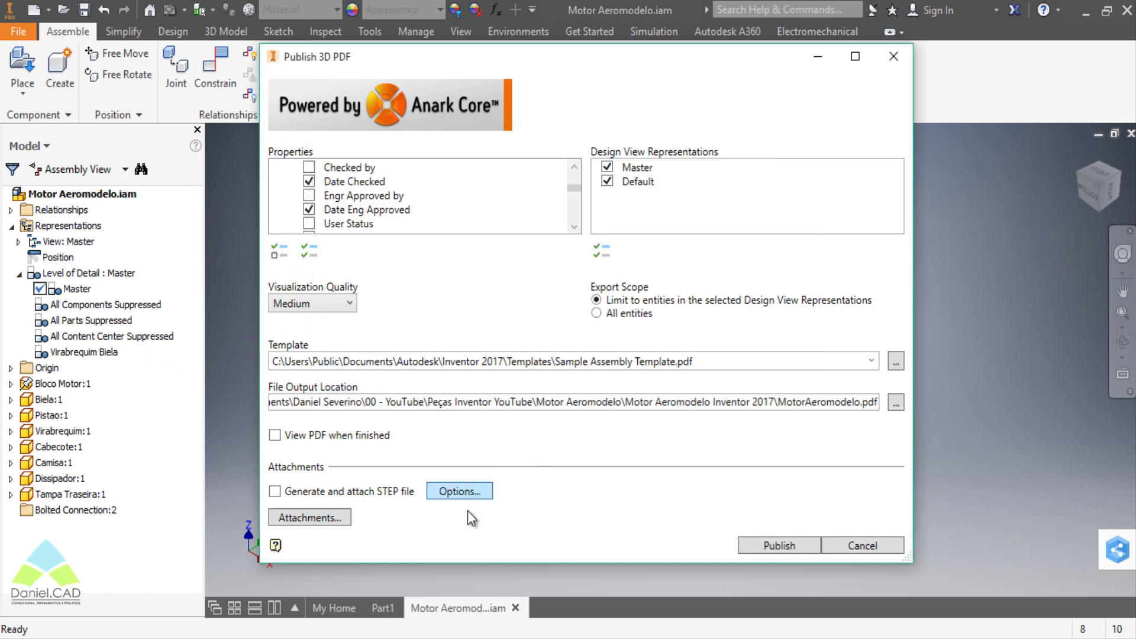
left_click(779, 546)
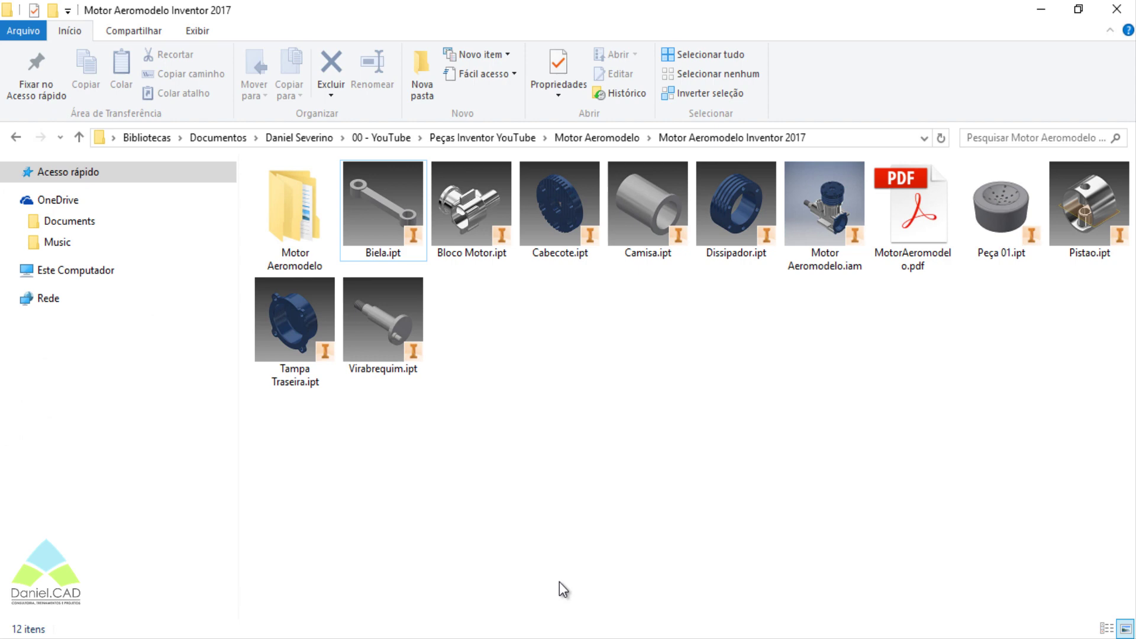
- Open MotorAeromodelo.pdf from its output folder in Adobe Acrobat Reader and always trust the document to enable its 3D content
double_click(941, 249)
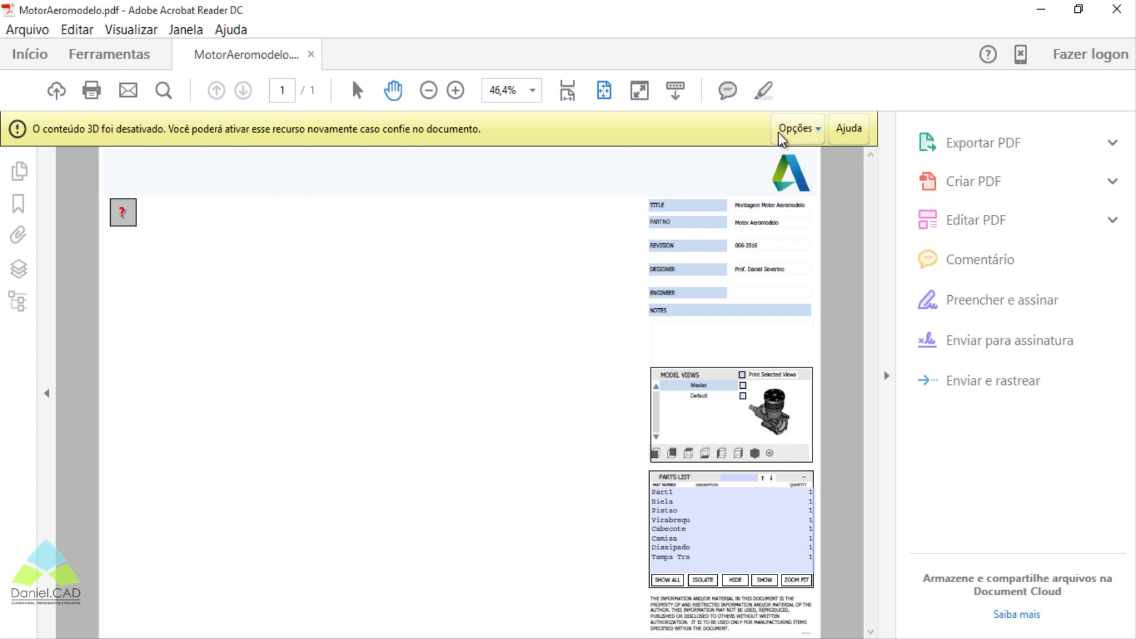
left_click(796, 129)
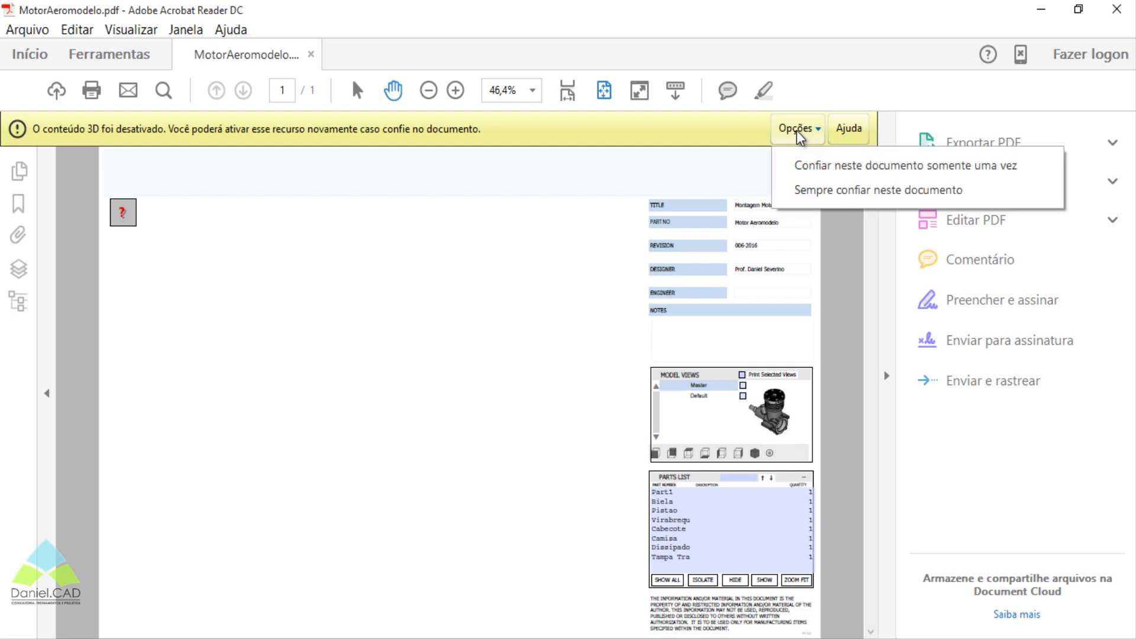
left_click(801, 189)
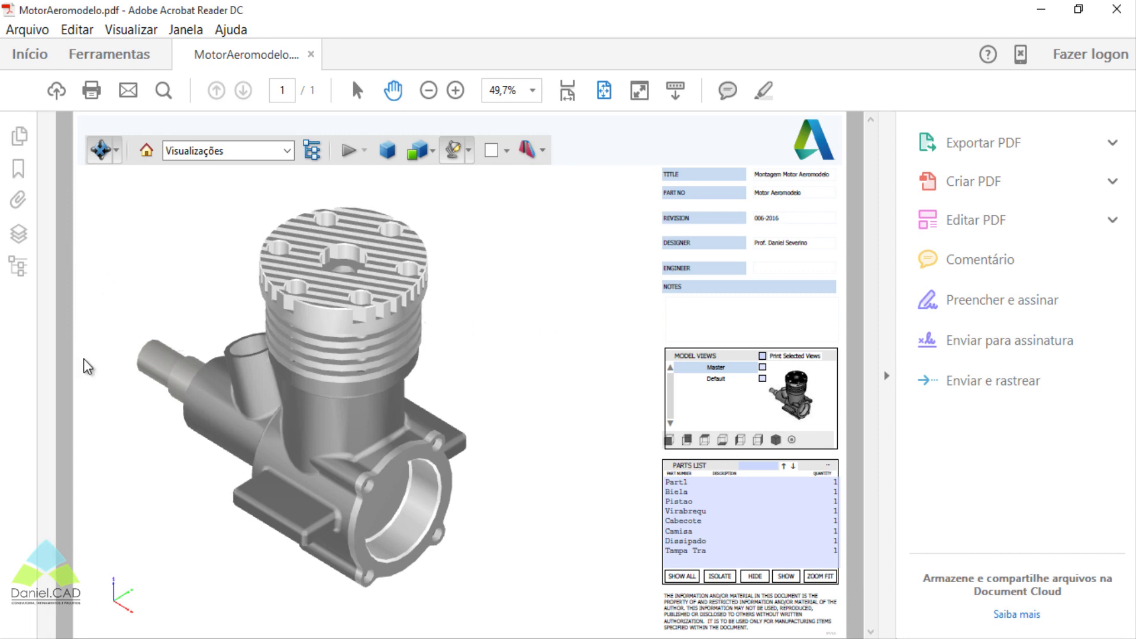
- Collapse the PDF tools pane and rotate the 3D engine model to inspect it from another side
left_click(885, 376)
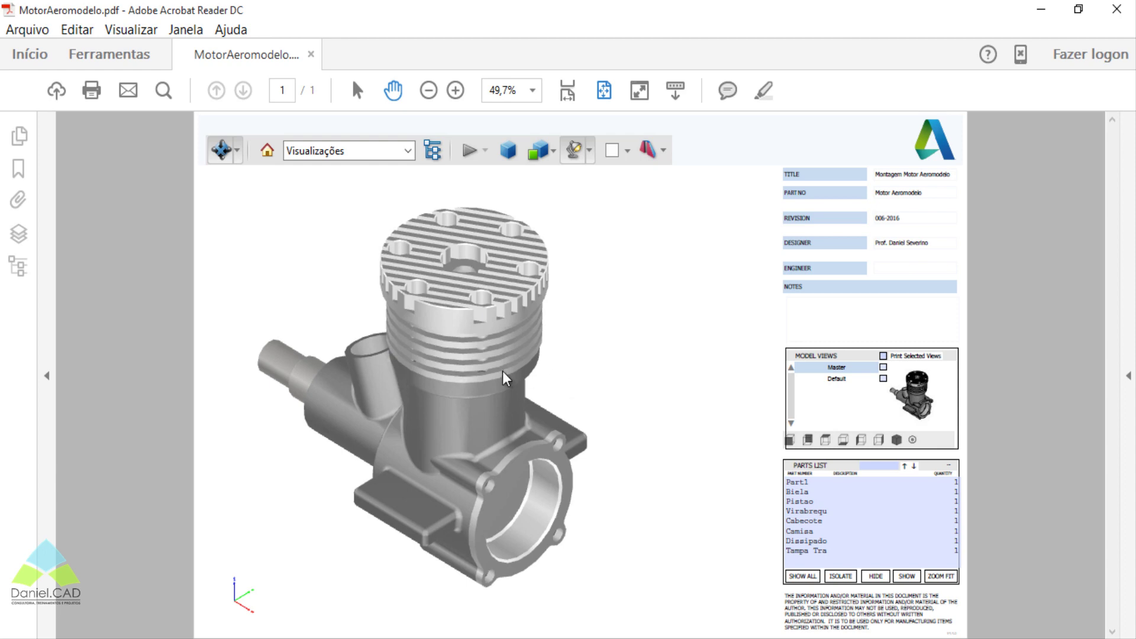
left_click_drag(507, 379, 418, 229)
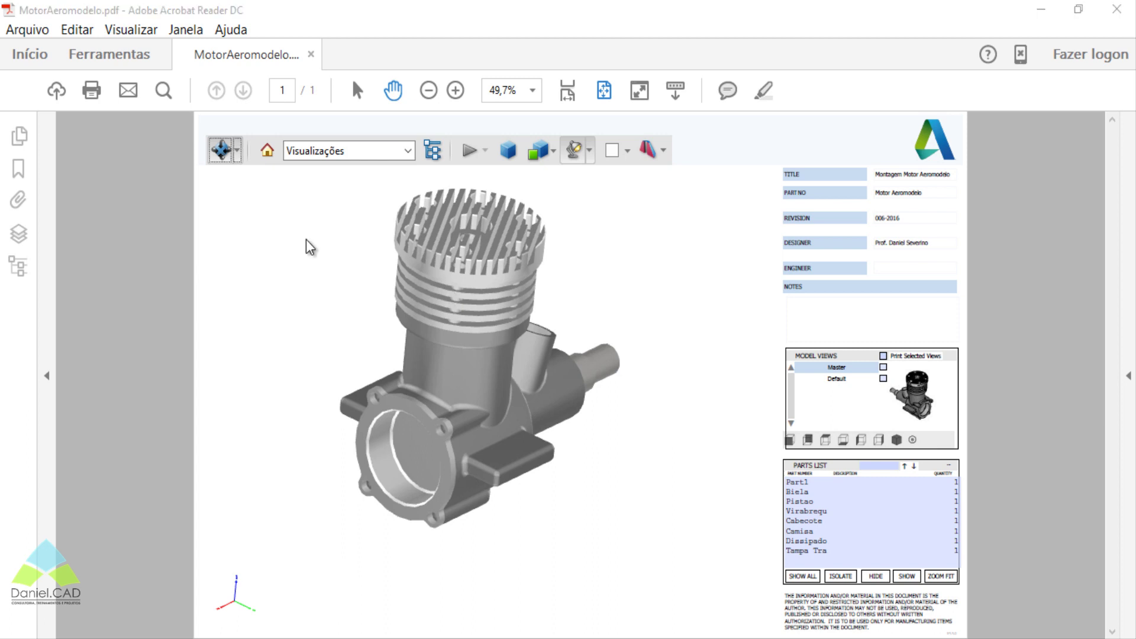
- Start measuring the engine model with the 3D measurement tool, accepting its navigation tips
left_click(237, 152)
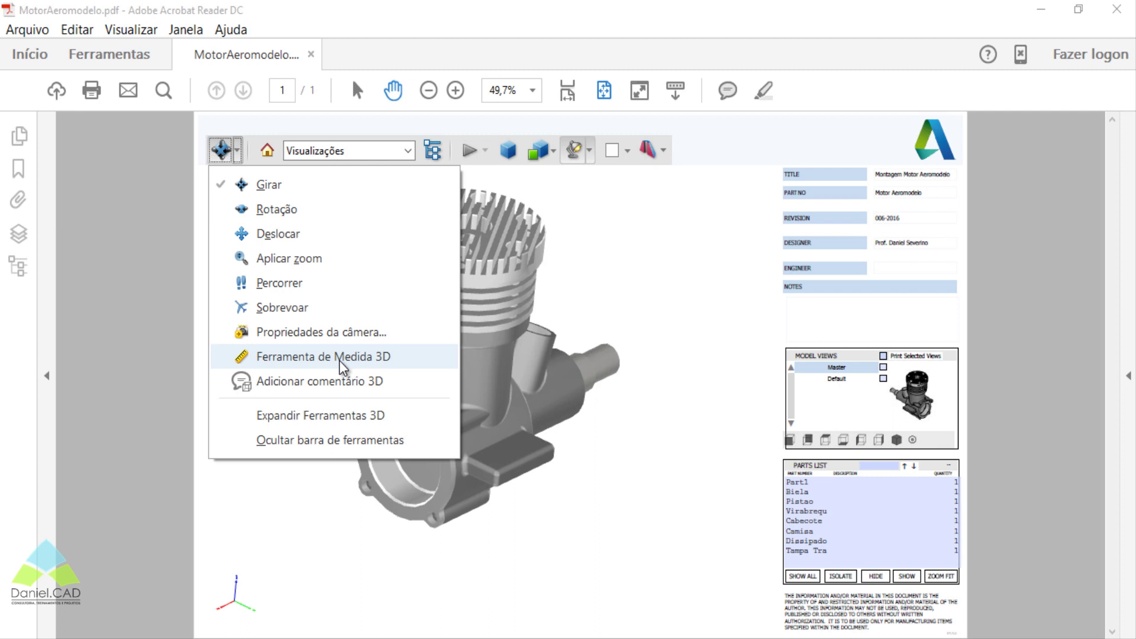
left_click(341, 362)
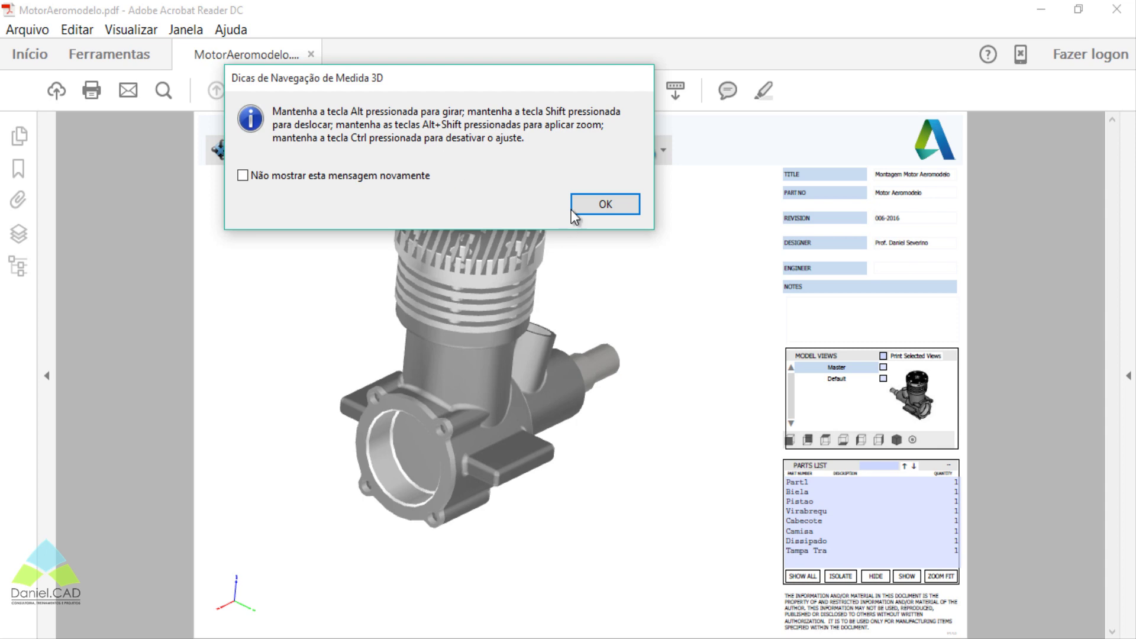
left_click(593, 204)
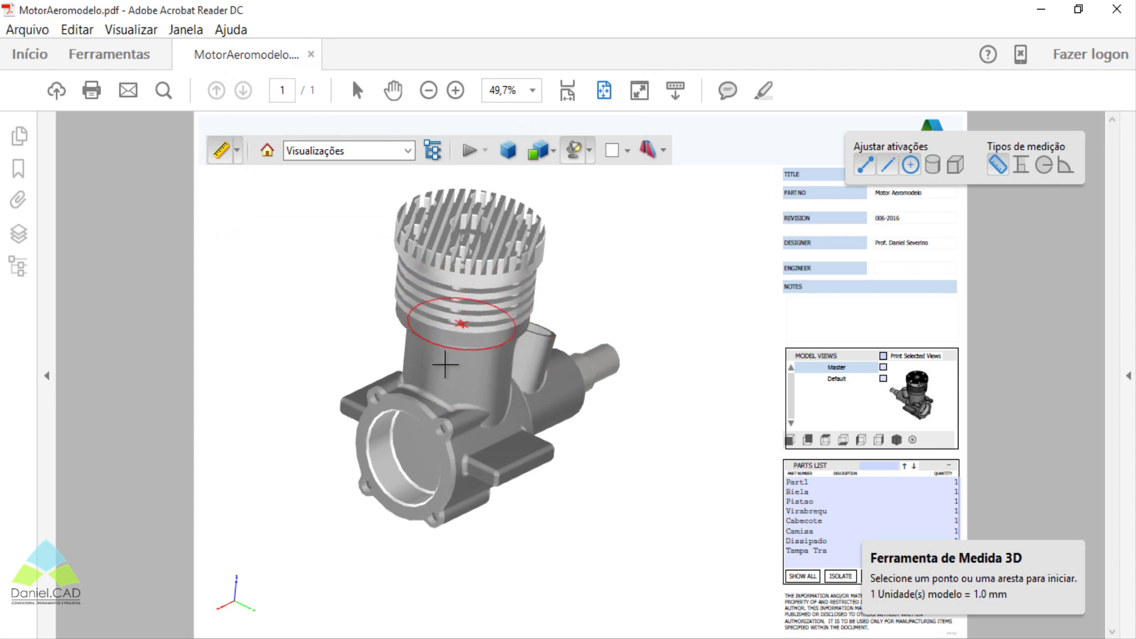
left_click_drag(418, 343, 464, 452)
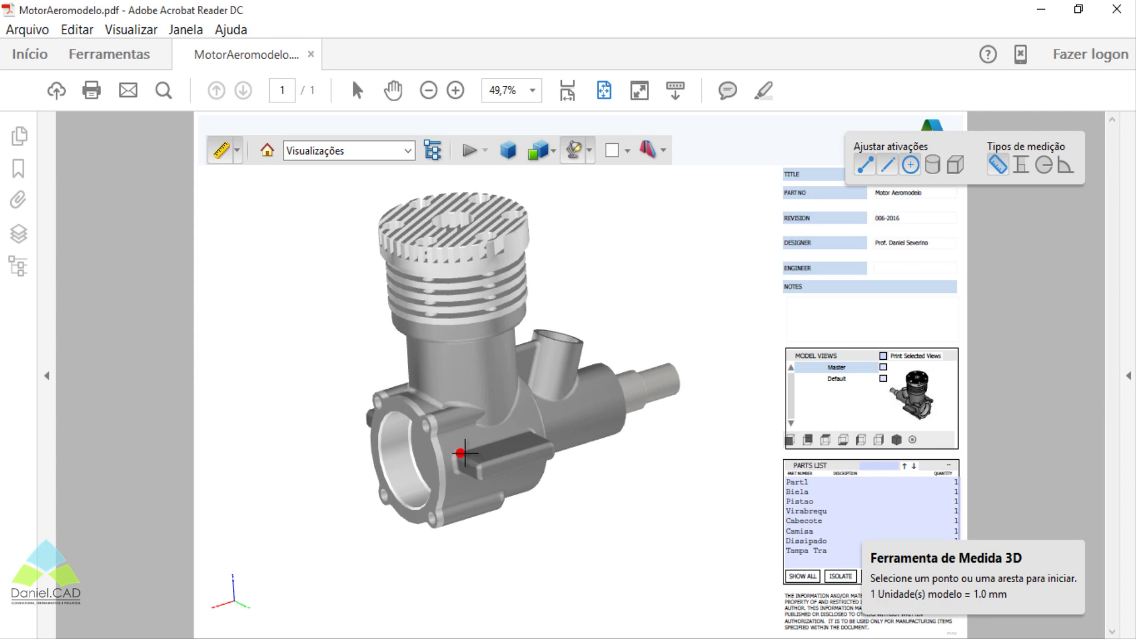